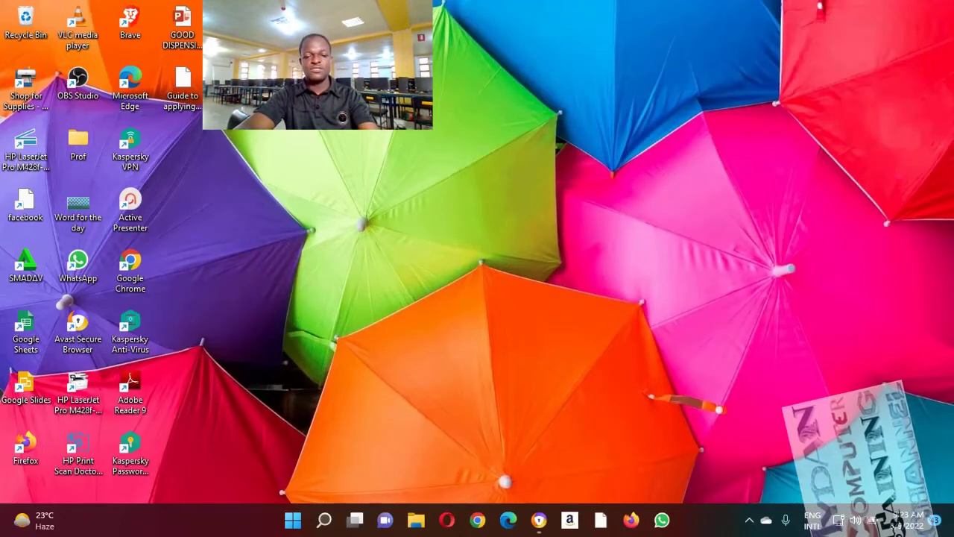
Launch PowerPoint from Start search ('powe') to open the Jewish American Heritage Month deck
key("super")
key("super+s")
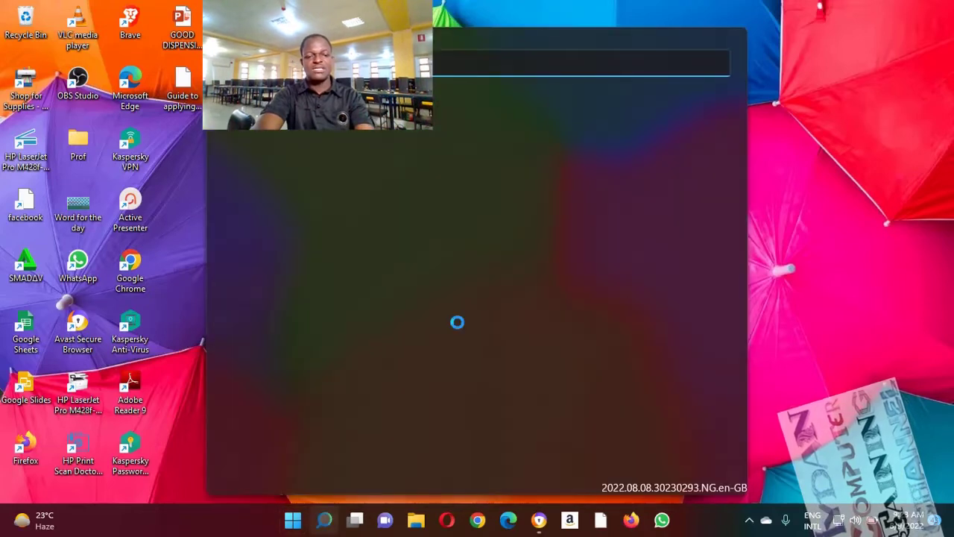
type("r")
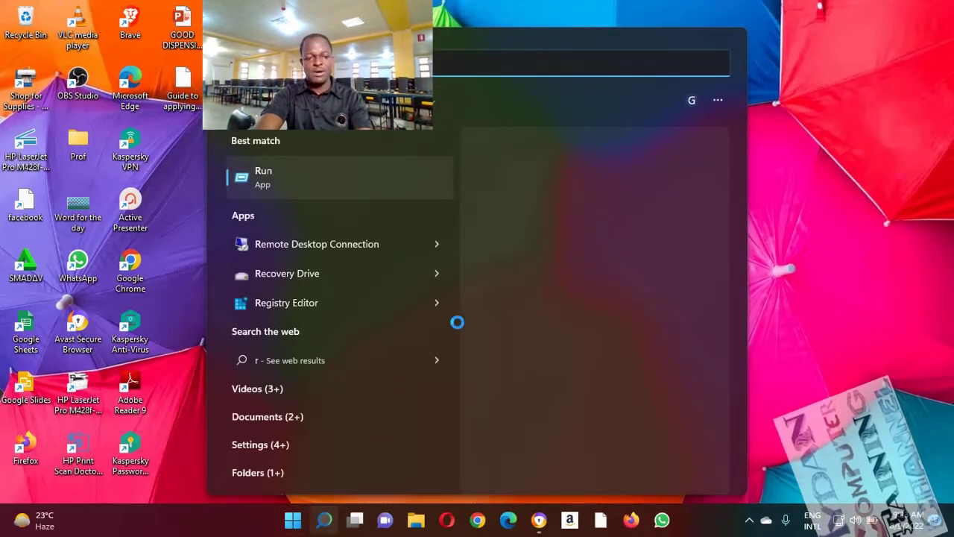
type("un")
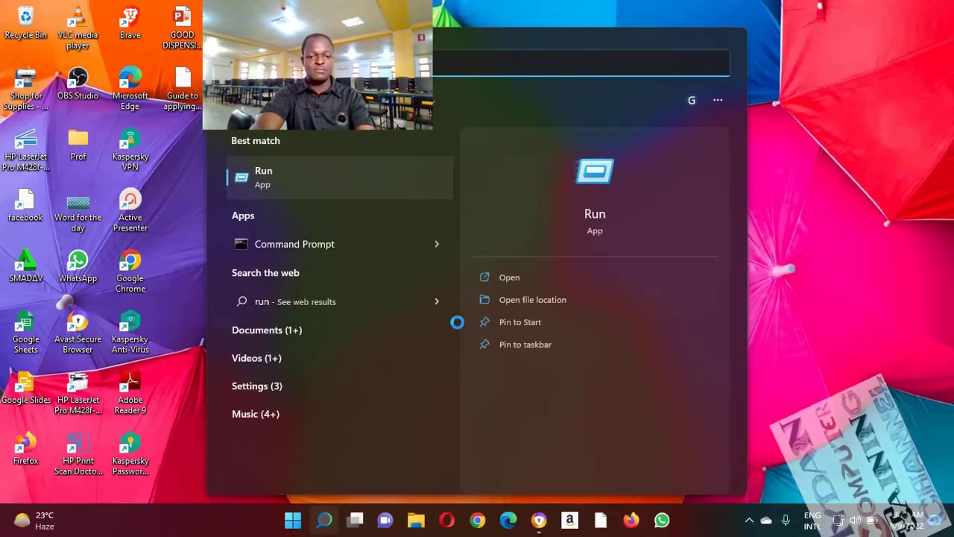
key("BackSpace")
key("BackSpace")
key("BackSpace")
type("powe")
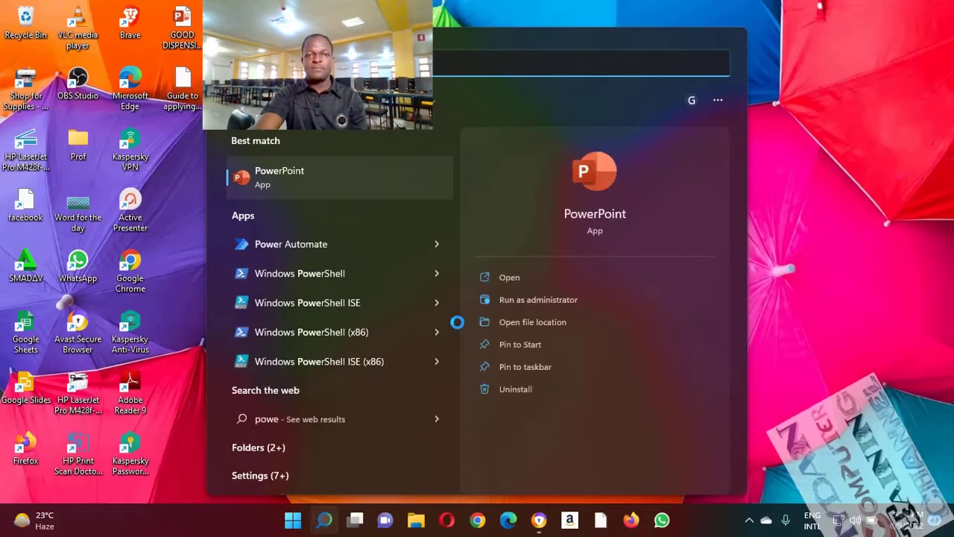
key("Return")
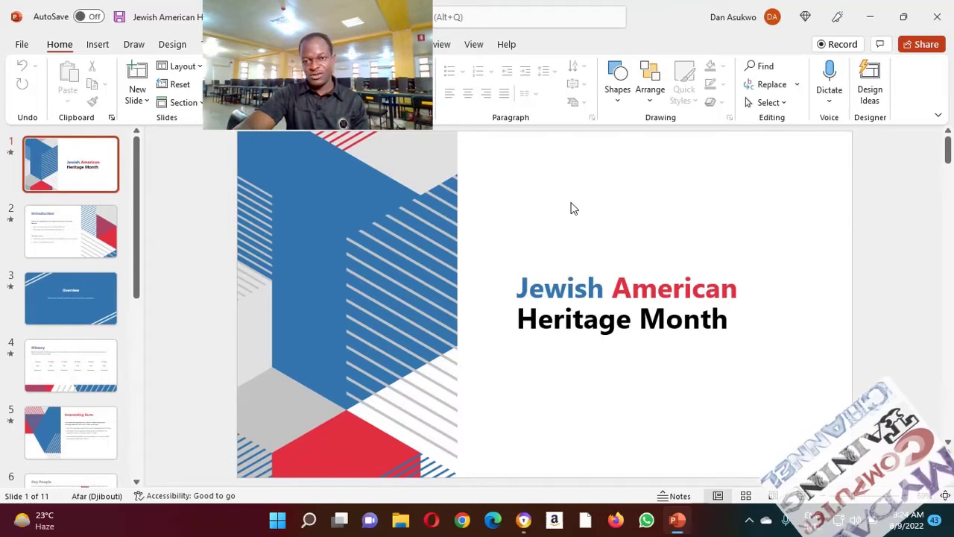
Select and delete the title 'Jewish American Heritage Month' on the first slide
left_click(565, 292)
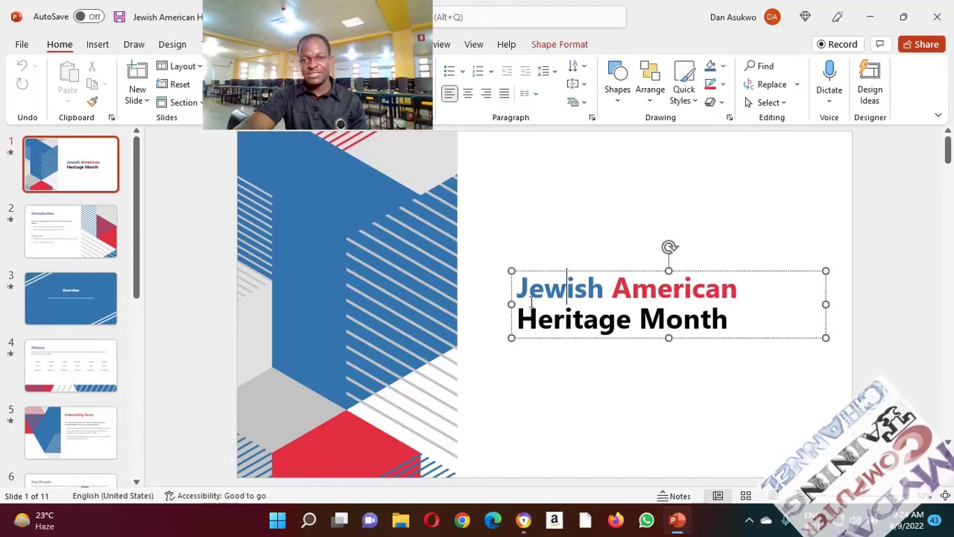
left_click_drag(517, 294, 811, 311)
right_click(812, 310)
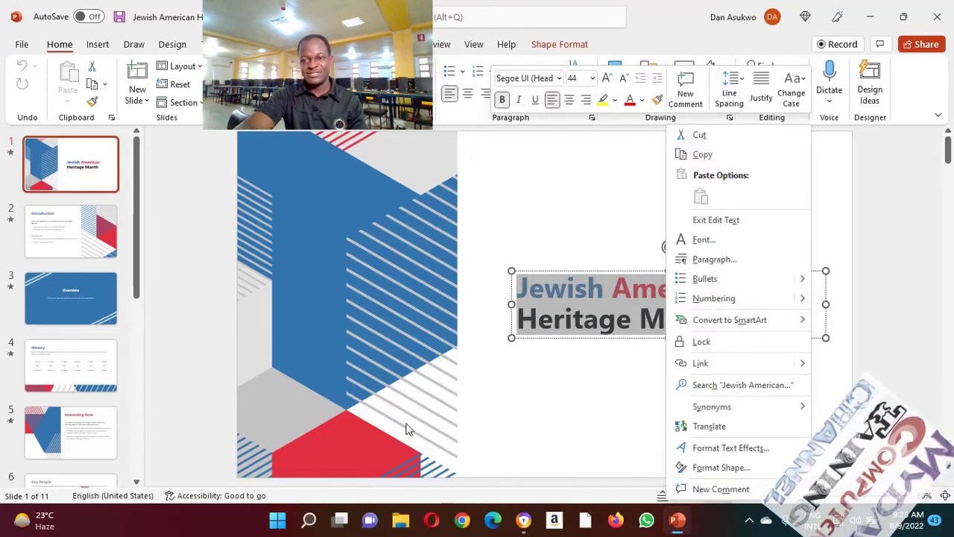
key("Escape")
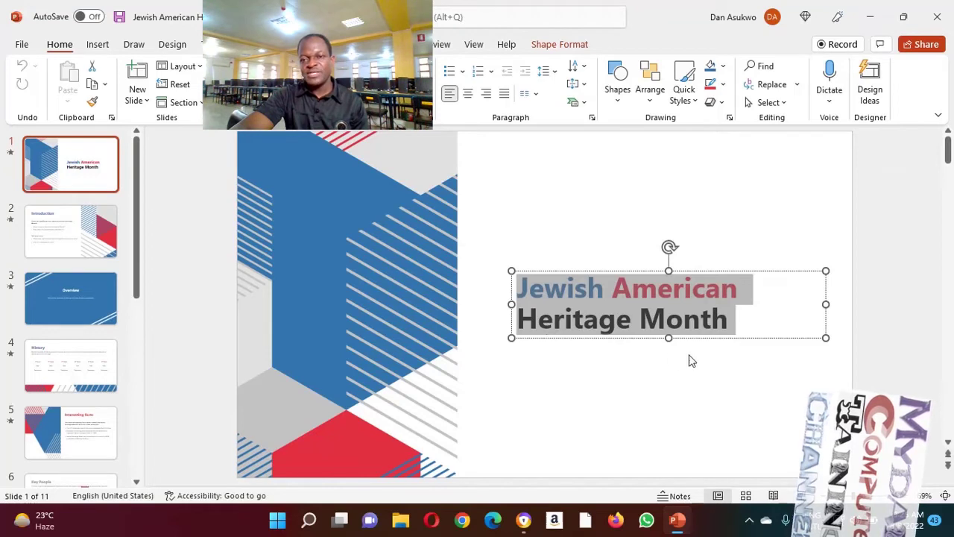
left_click(732, 328)
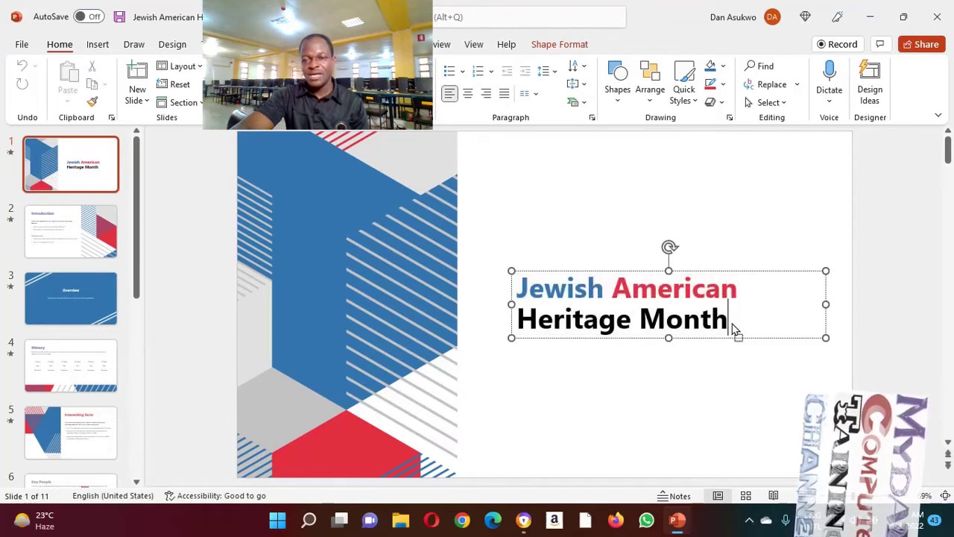
left_click_drag(732, 328, 501, 286)
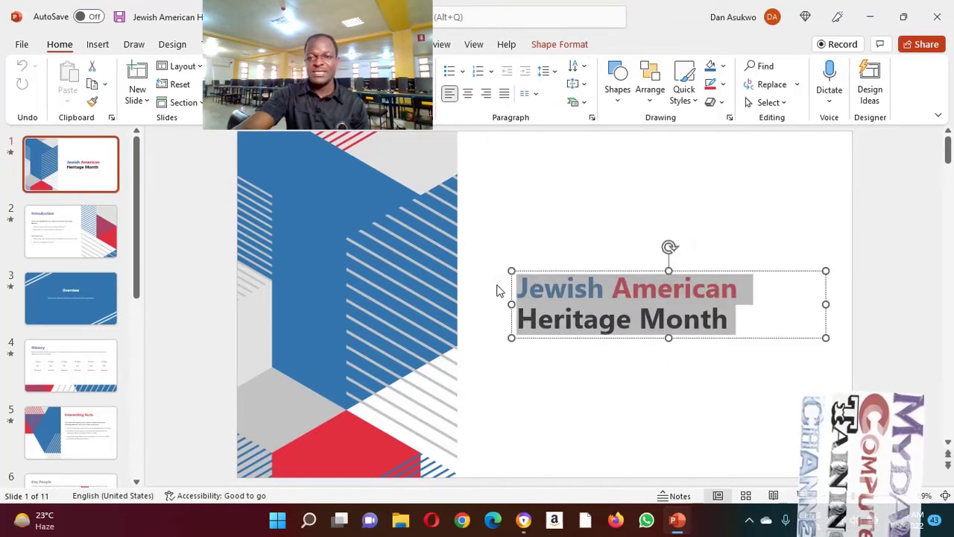
key("Delete")
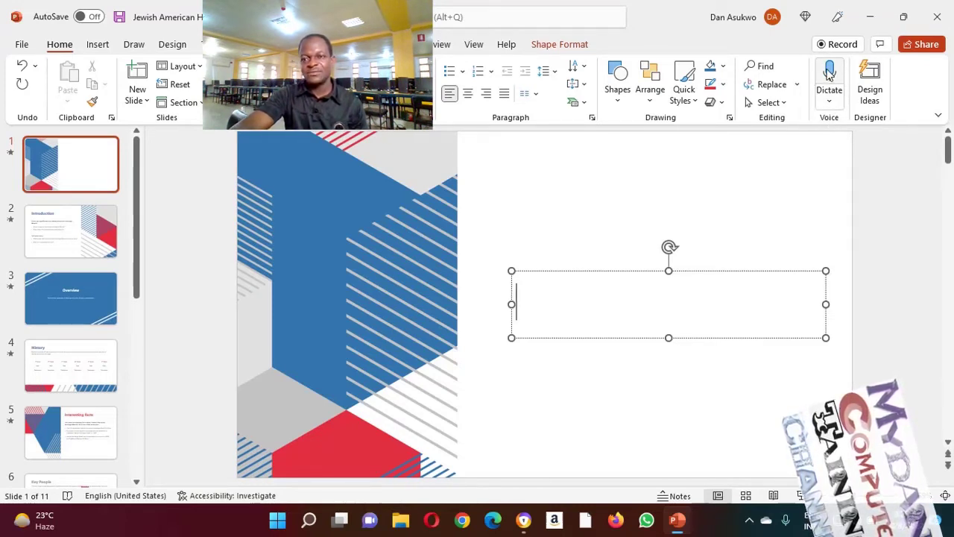
Turn on Dictate in the title box and clear the unwanted dictated text
left_click(830, 72)
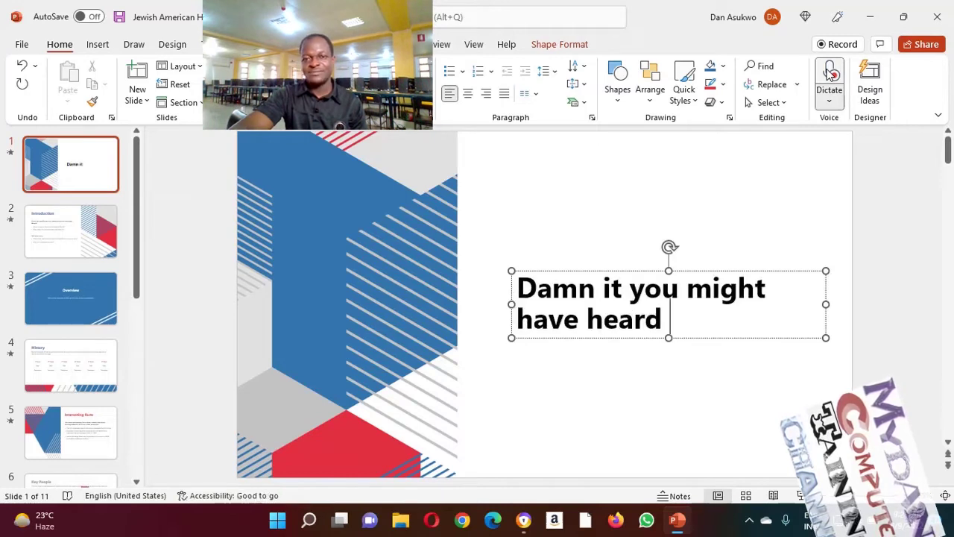
key("ctrl+a")
key("Delete")
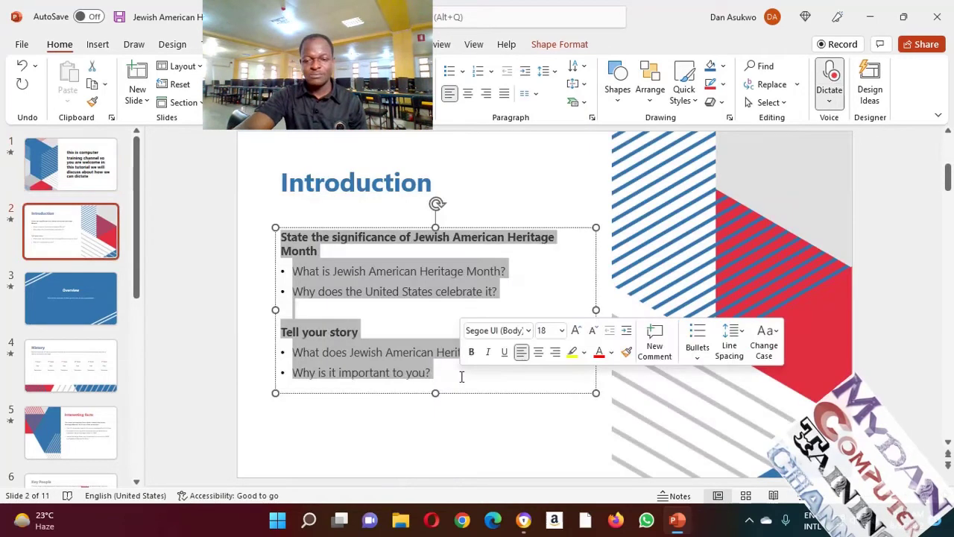
Remove the Introduction slide's placeholder body text before dictating
key("BackSpace")
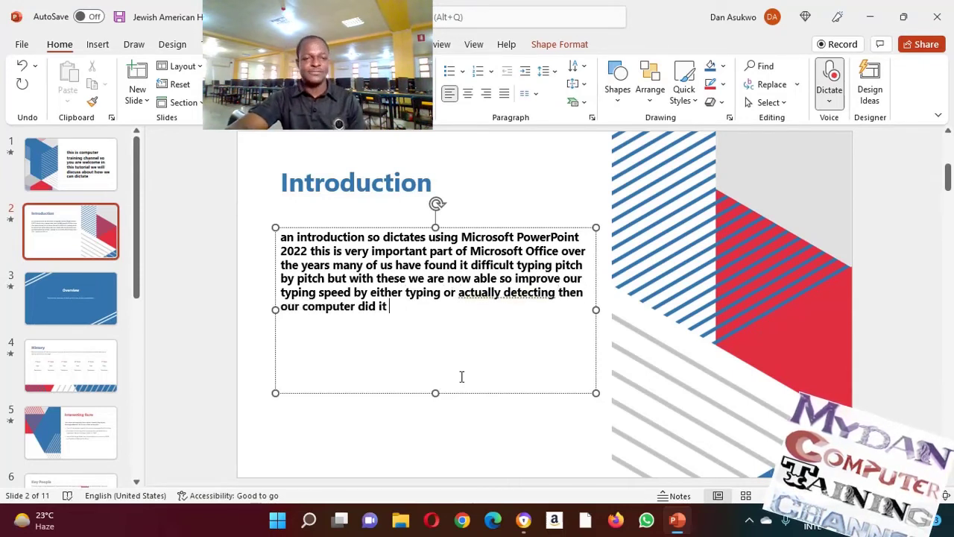
Scroll down the slides toward the Overview slide
scroll(145, 340, "down", 1)
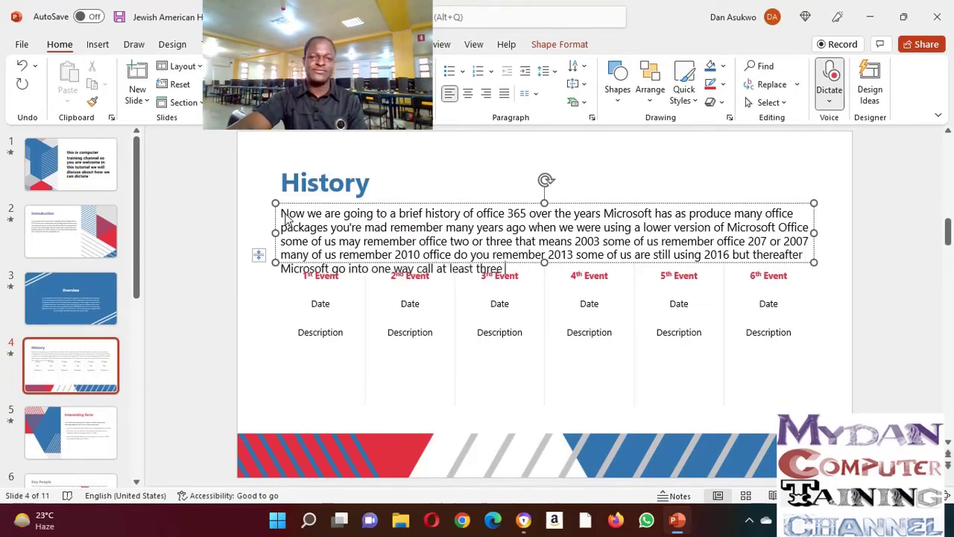
Stretch the History text box down over the event table
left_click_drag(813, 262, 812, 409)
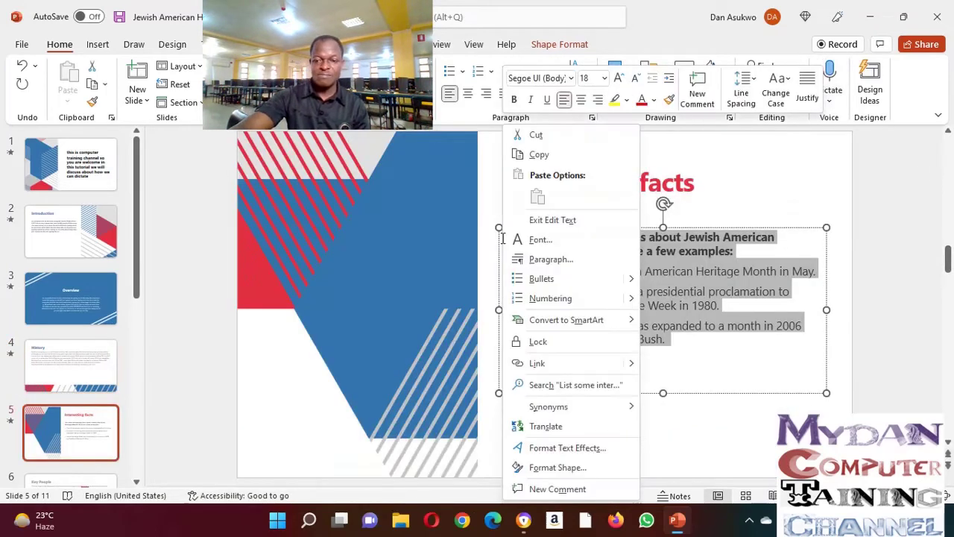
Delete the placeholder text from the Interesting facts slide's body box
left_click(931, 229)
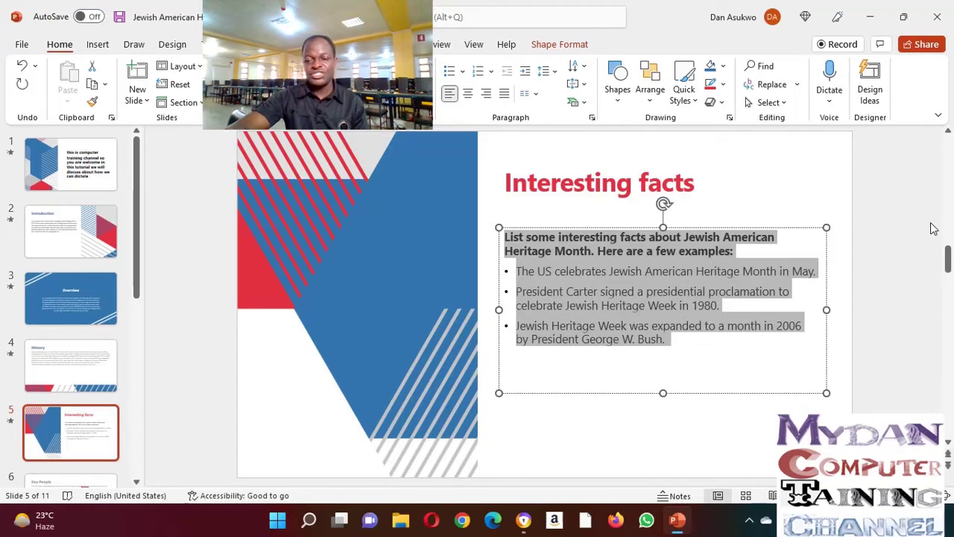
key("Delete")
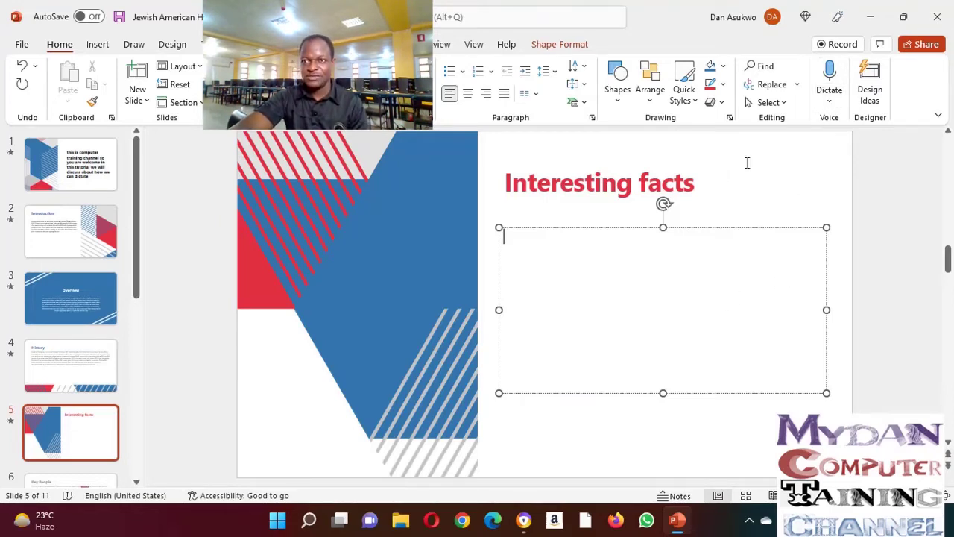
Start Dictate to speak the tutorial paragraph into the Interesting facts text box
left_click(829, 78)
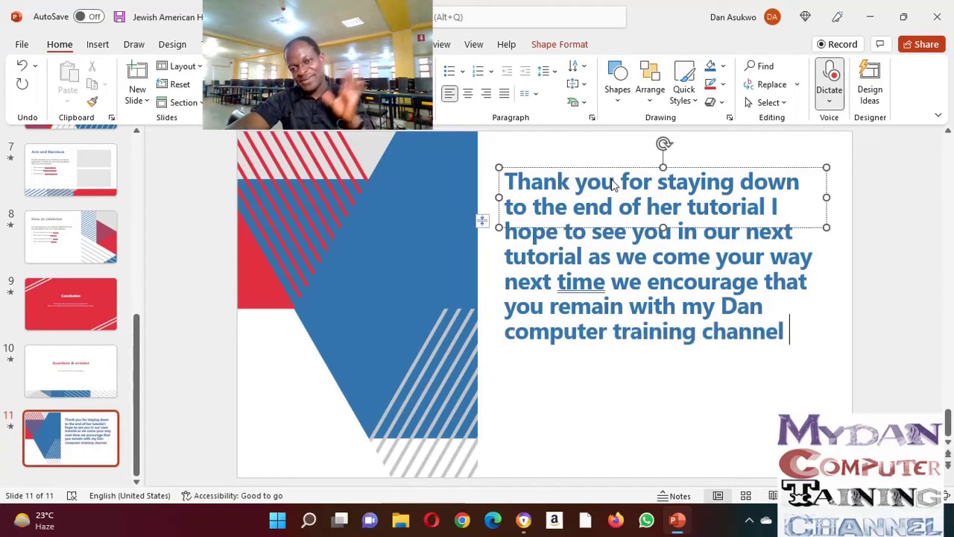
Stop dictation once slide 11's closing ends with 'bye for now'
left_click(829, 79)
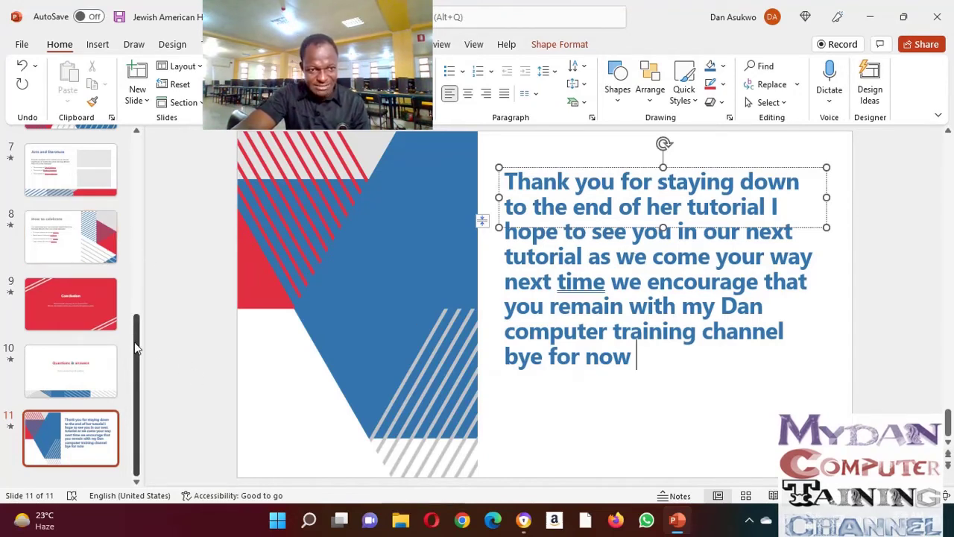
Return to the title slide and enlarge the welcome text box up and to the left
left_click(141, 304)
scroll(141, 304, "up", 6)
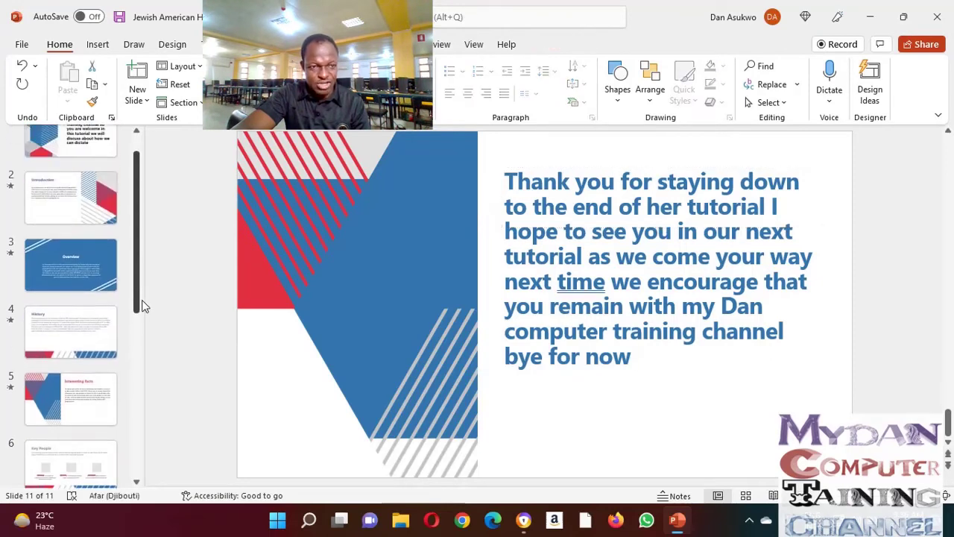
left_click(84, 154)
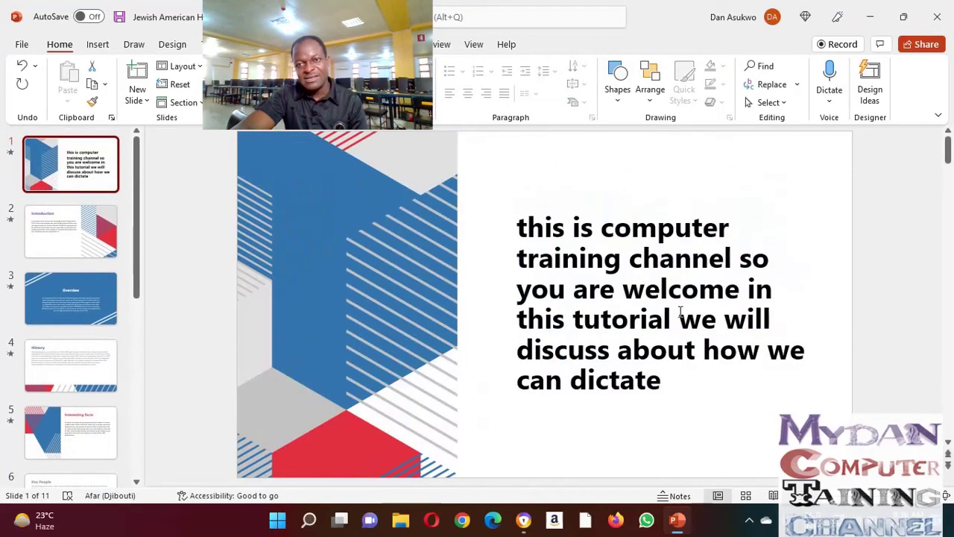
left_click(521, 228)
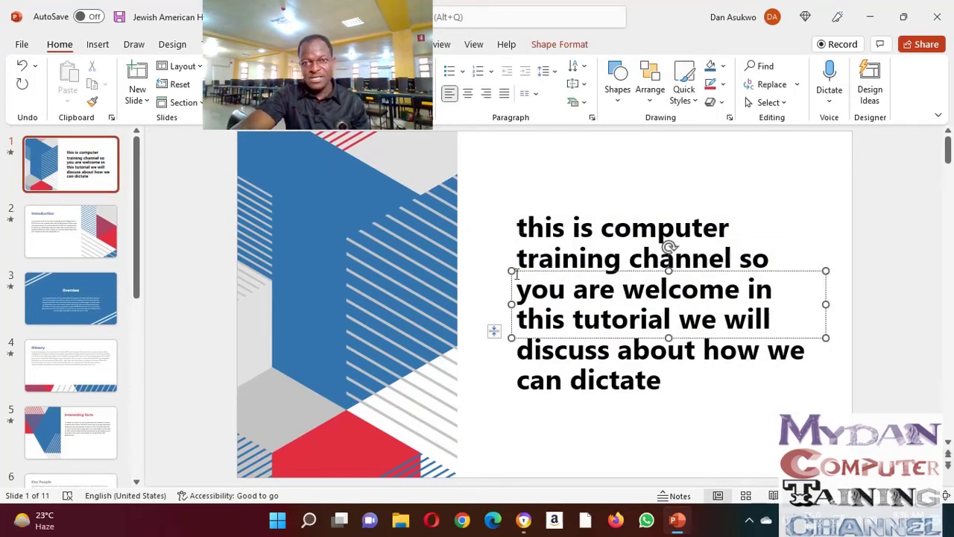
left_click_drag(509, 269, 477, 146)
Capitalise the welcome text's first word so it reads 'This'
left_click(488, 181)
key("BackSpace")
type("T")
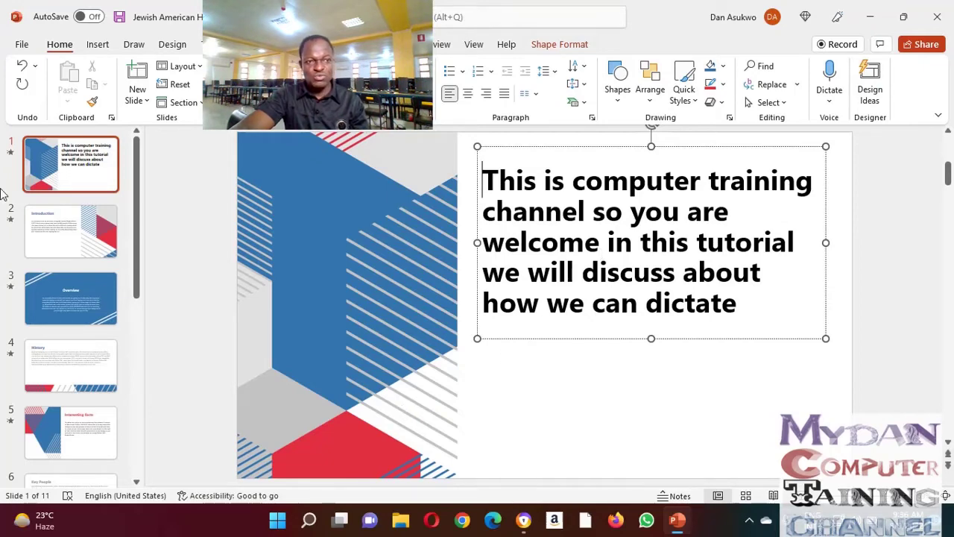
On slide 2, increase the Introduction body text's font size and enlarge its text box to fit
left_click(47, 208)
left_click(377, 297)
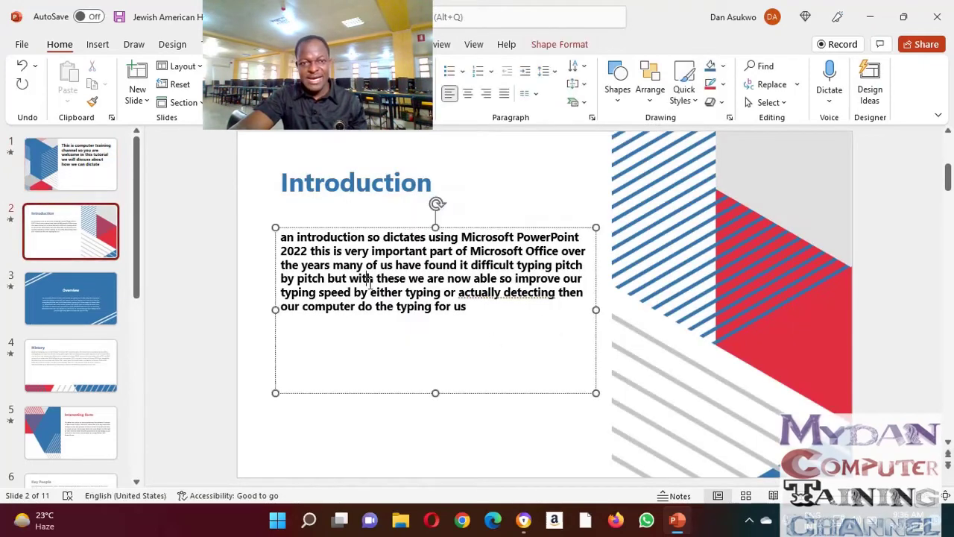
key("ctrl+a")
key("ctrl+bracketright")
key("ctrl+bracketright")
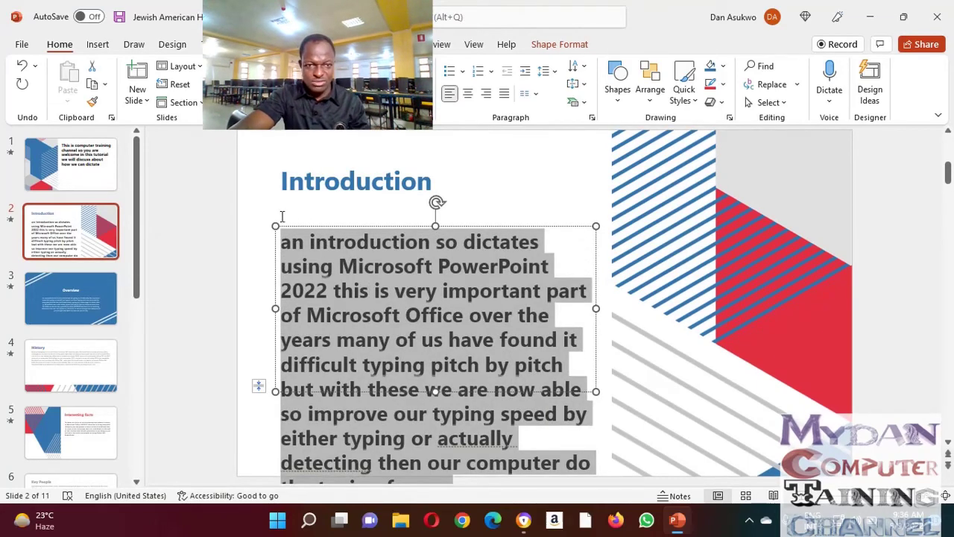
left_click_drag(275, 226, 252, 199)
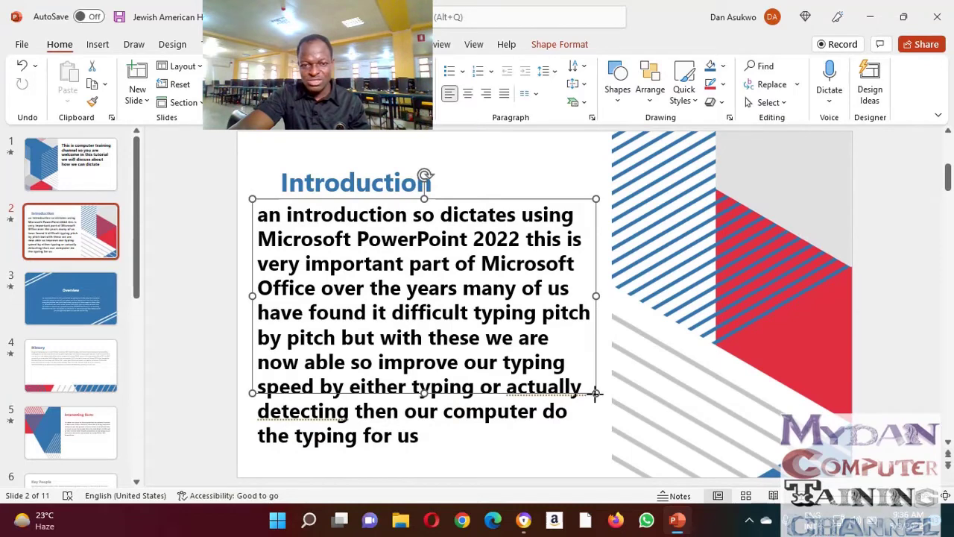
left_click_drag(595, 392, 607, 458)
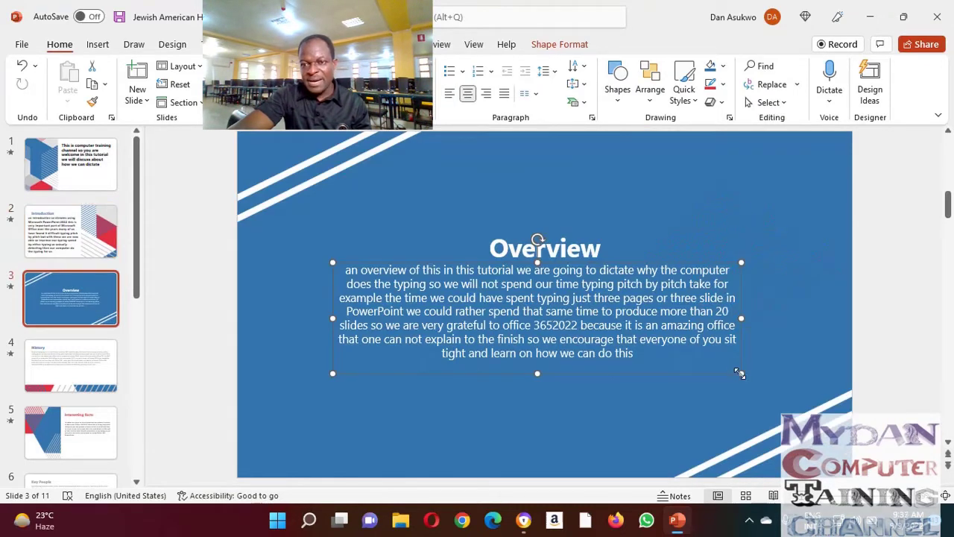
Increase the Overview paragraph's font size and widen its text box on both sides
left_click_drag(741, 373, 794, 421)
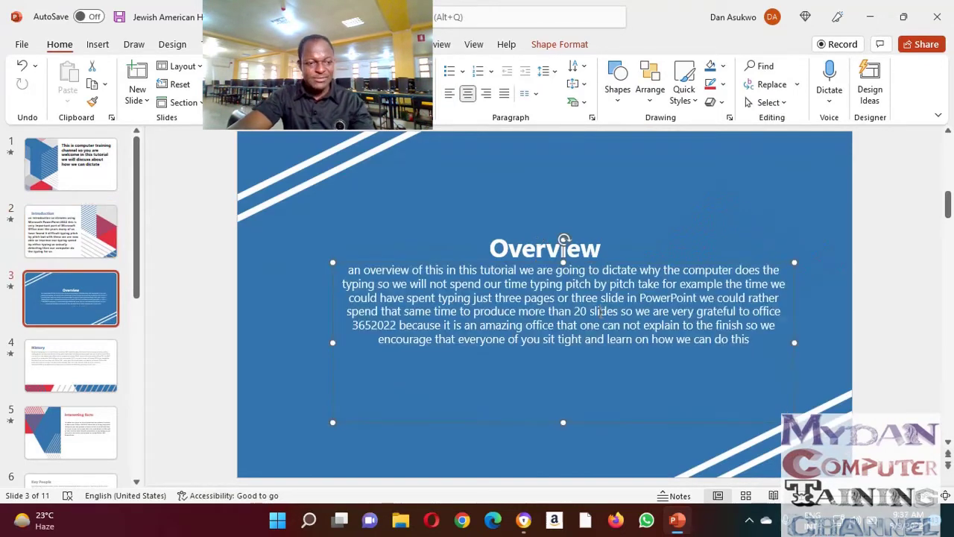
triple_click(600, 312)
key("ctrl+bracketright")
key("ctrl+bracketright")
key("ctrl+bracketright")
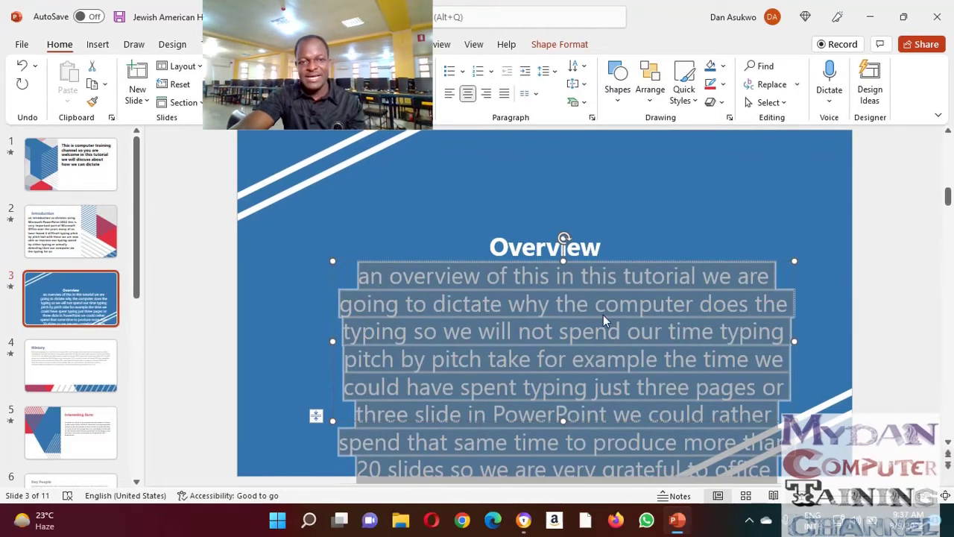
left_click_drag(333, 342, 243, 342)
left_click(662, 336)
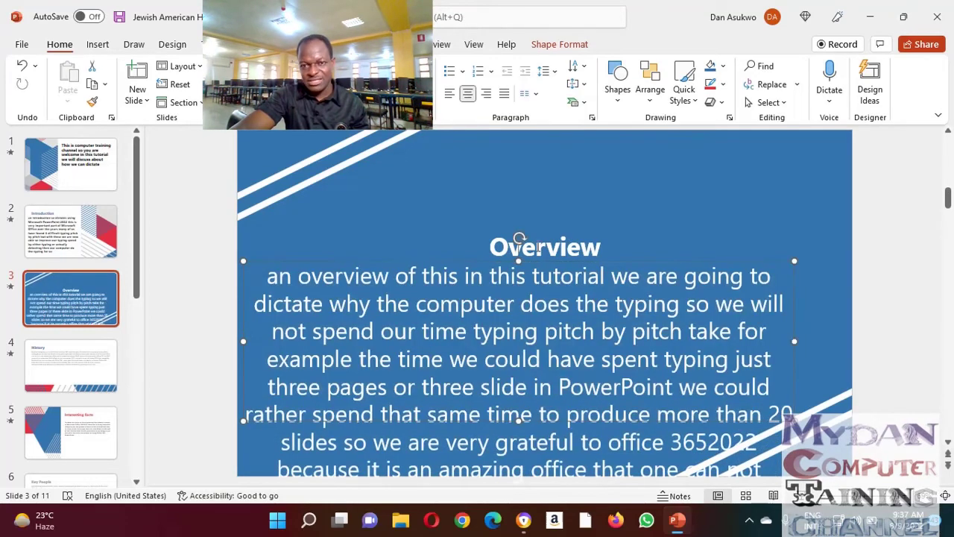
Move the Overview title and body text higher, and enlarge the body box to fit
left_click(538, 246)
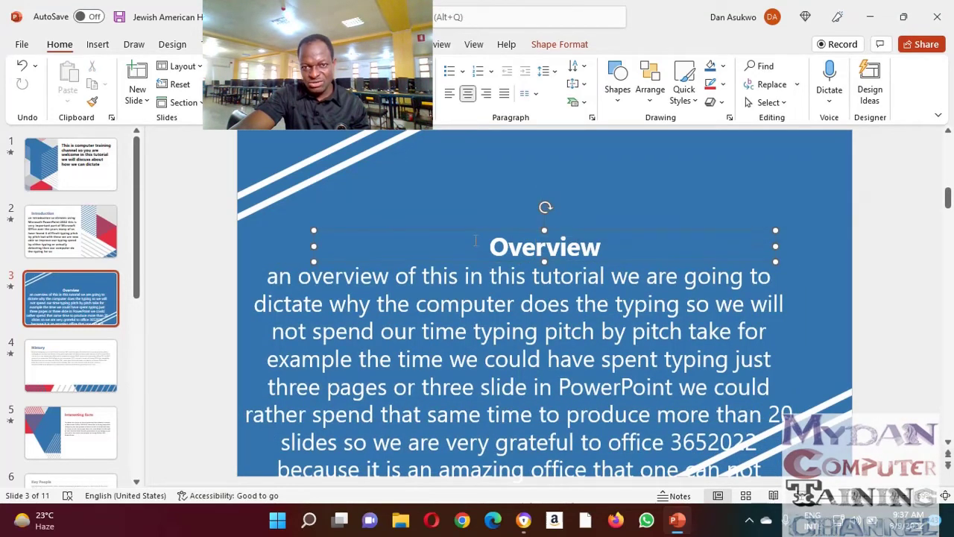
left_click_drag(484, 231, 498, 161)
left_click(554, 257)
left_click_drag(519, 261, 528, 194)
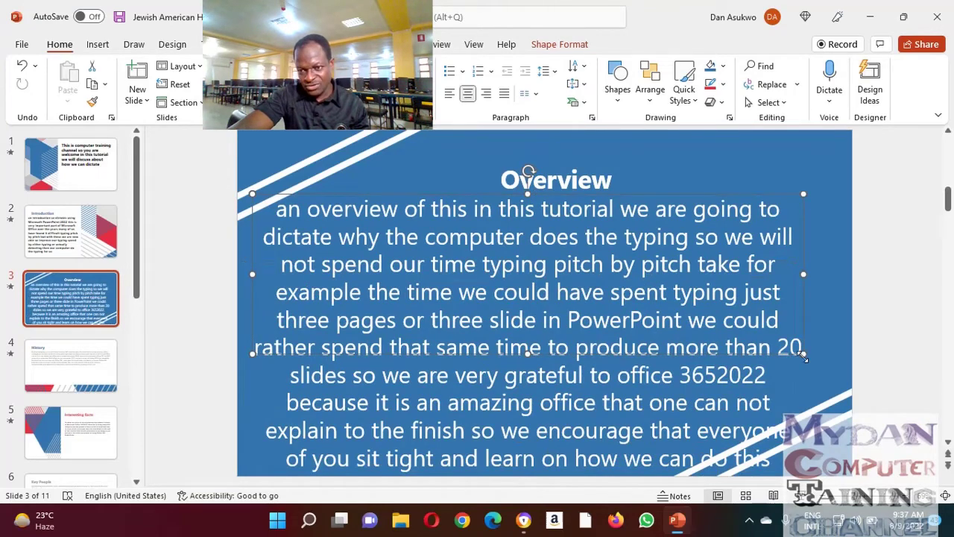
left_click_drag(805, 352, 852, 466)
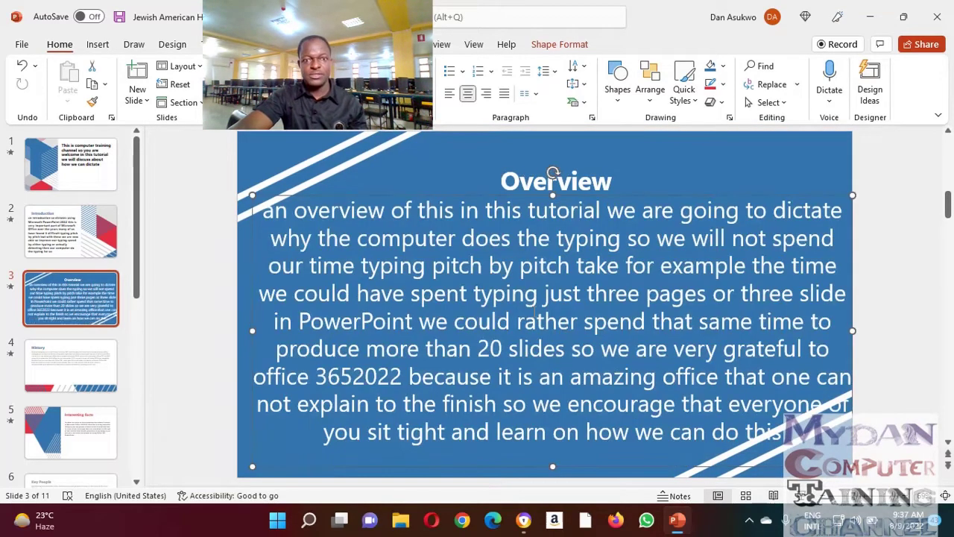
Recolour the Overview paragraph, trying purple first, then settling on a light white colour
key("ctrl+a")
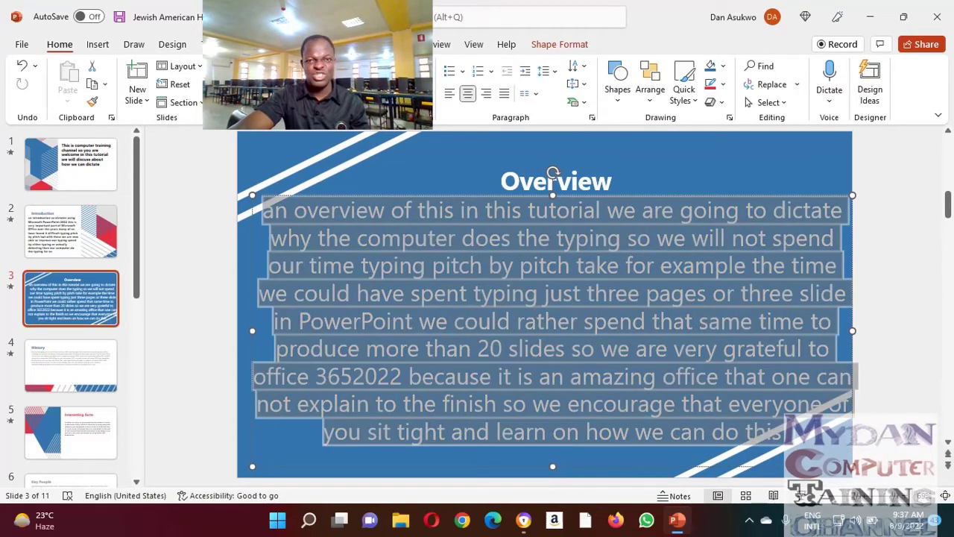
left_click(421, 102)
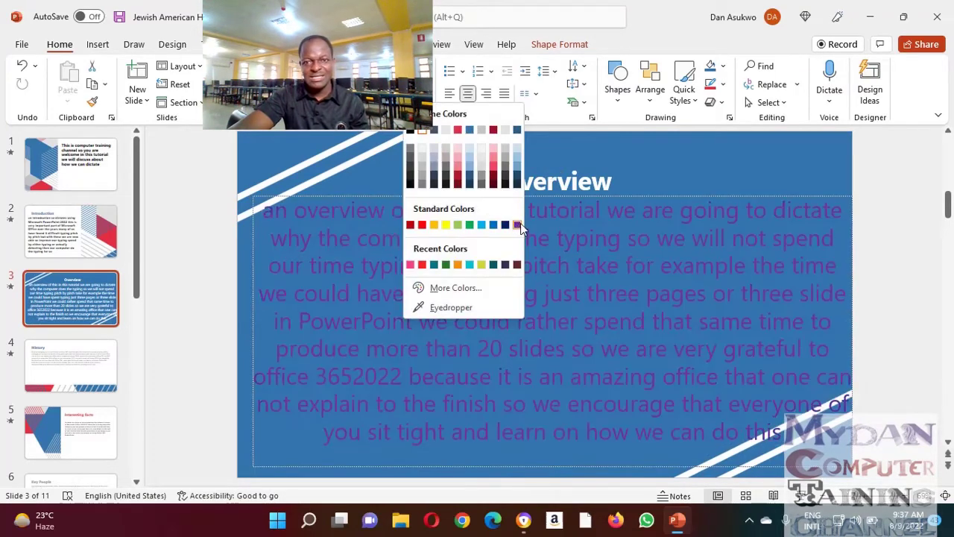
left_click(518, 225)
left_click(505, 294)
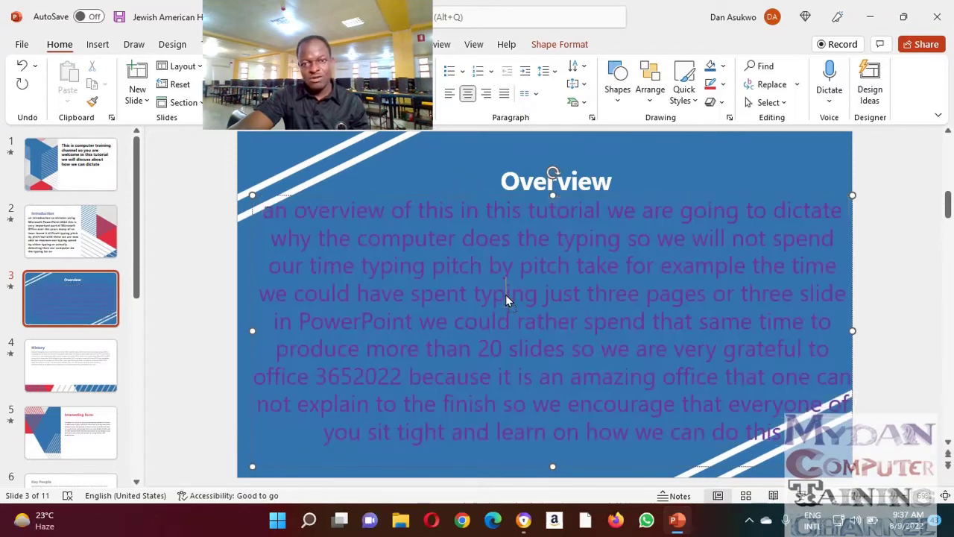
triple_click(505, 294)
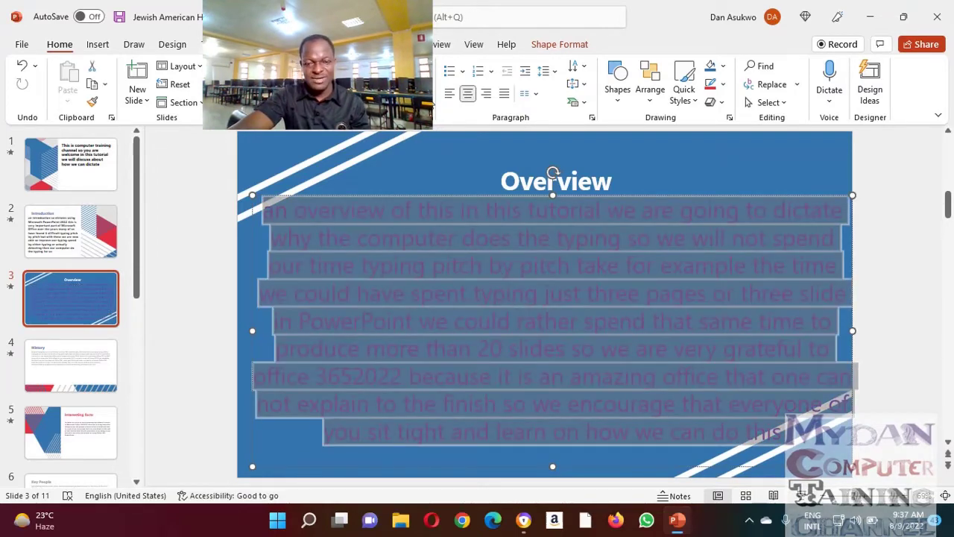
left_click(418, 102)
left_click(422, 151)
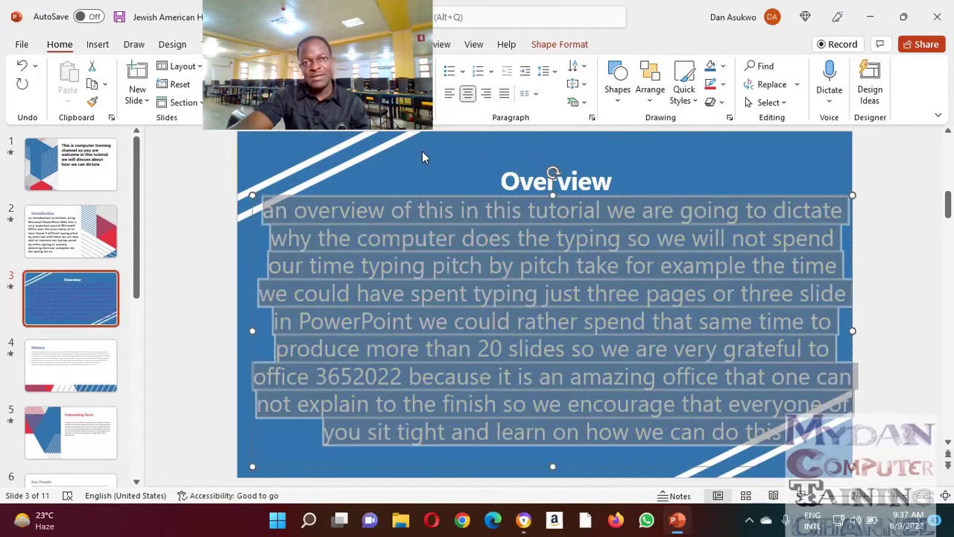
left_click(576, 285)
Go to slide 4, the History slide
left_click(54, 374)
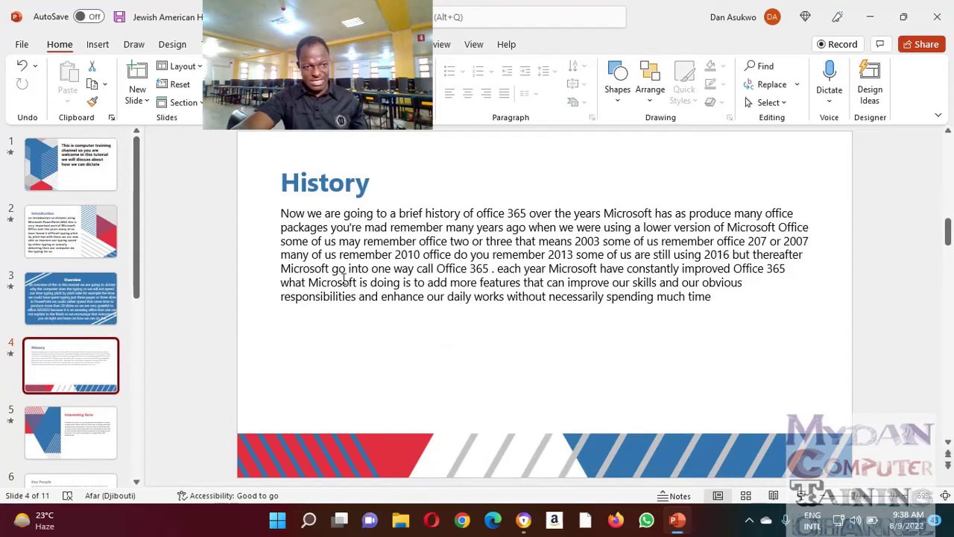